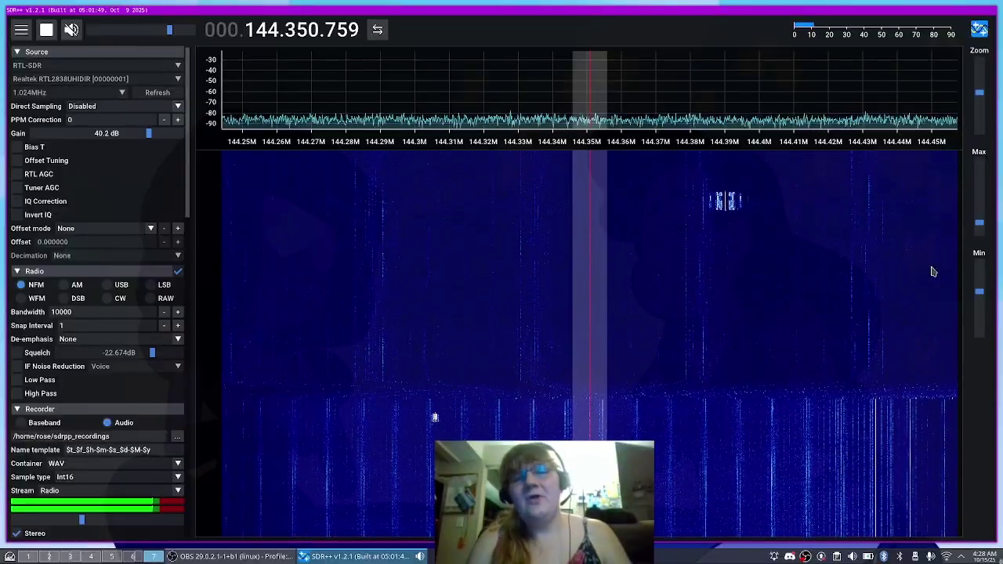
Step: Drag the VFO to about 144.390 MHz and scroll the left menu down to Sinks
{"action": "left_click", "coordinate": [553, 224]}
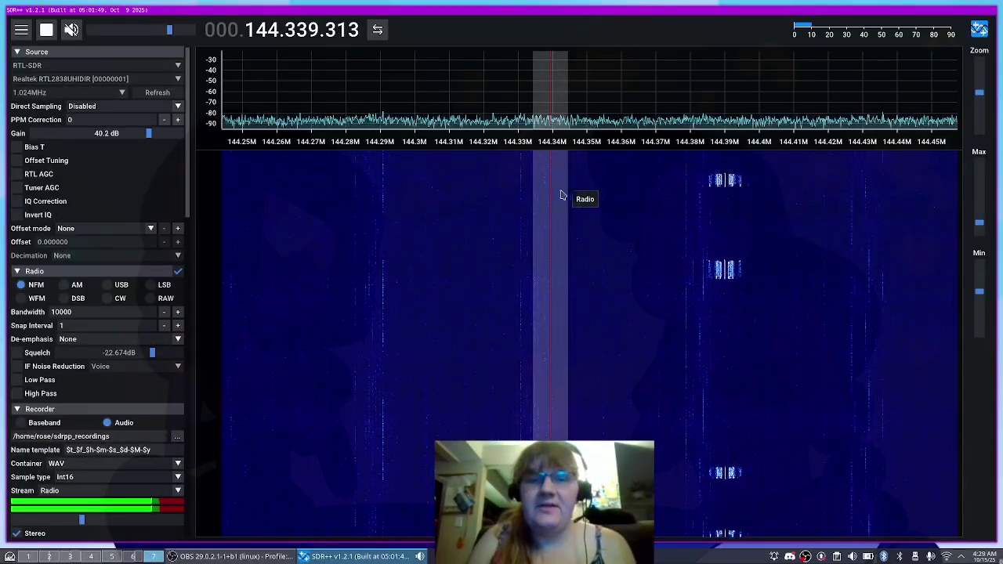
{"action": "left_click_drag", "start_coordinate": [548, 212], "coordinate": [727, 240]}
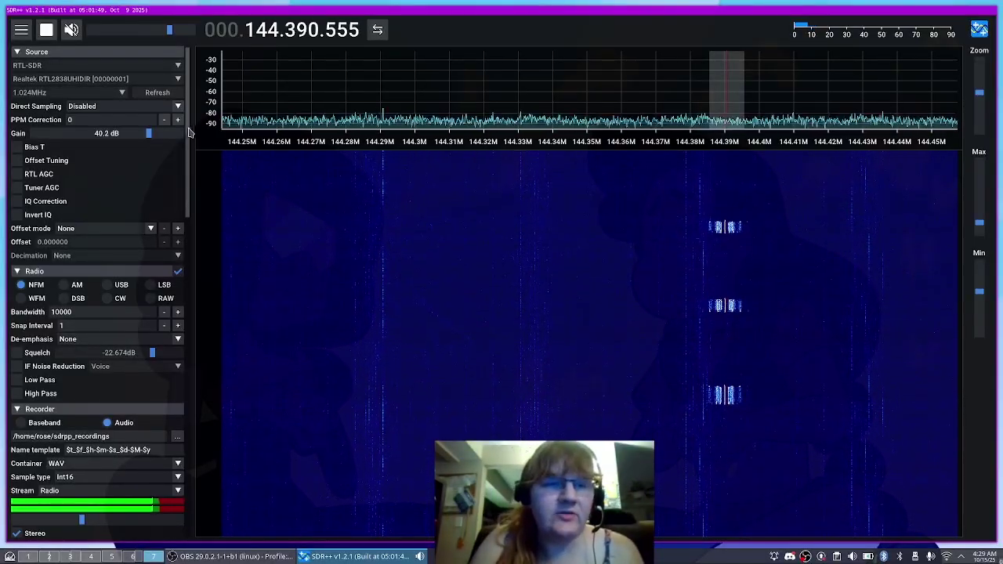
{"action": "left_click_drag", "start_coordinate": [186, 155], "coordinate": [180, 439]}
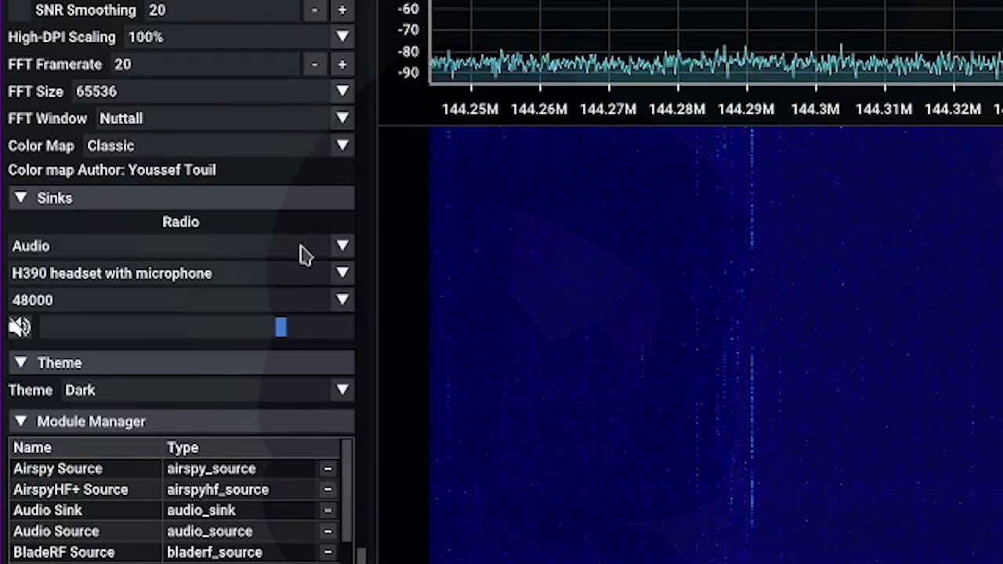
Step: Switch the audio sink to Network with TCP at 22050 Hz and start it listening
{"action": "left_click", "coordinate": [342, 248]}
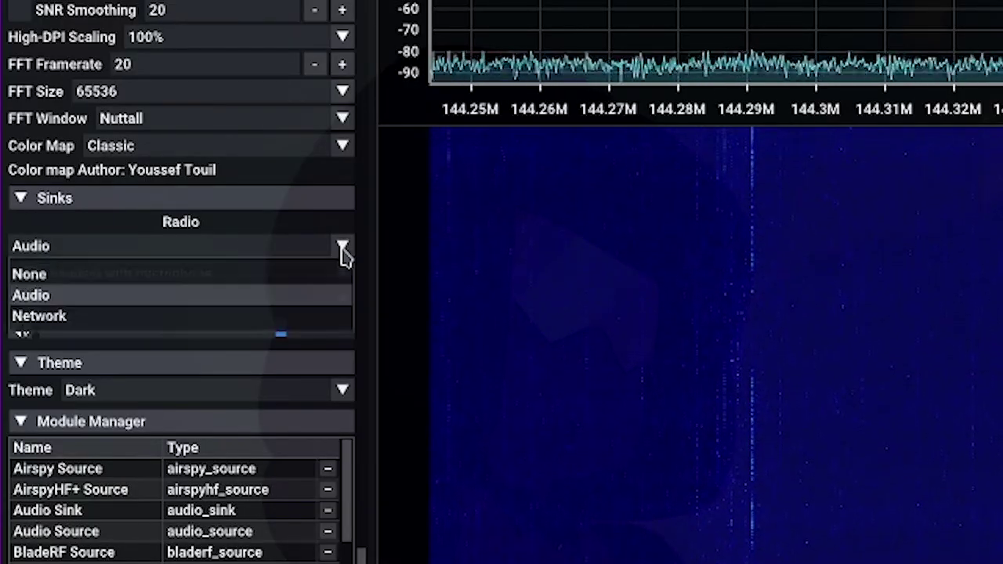
{"action": "left_click", "coordinate": [116, 318]}
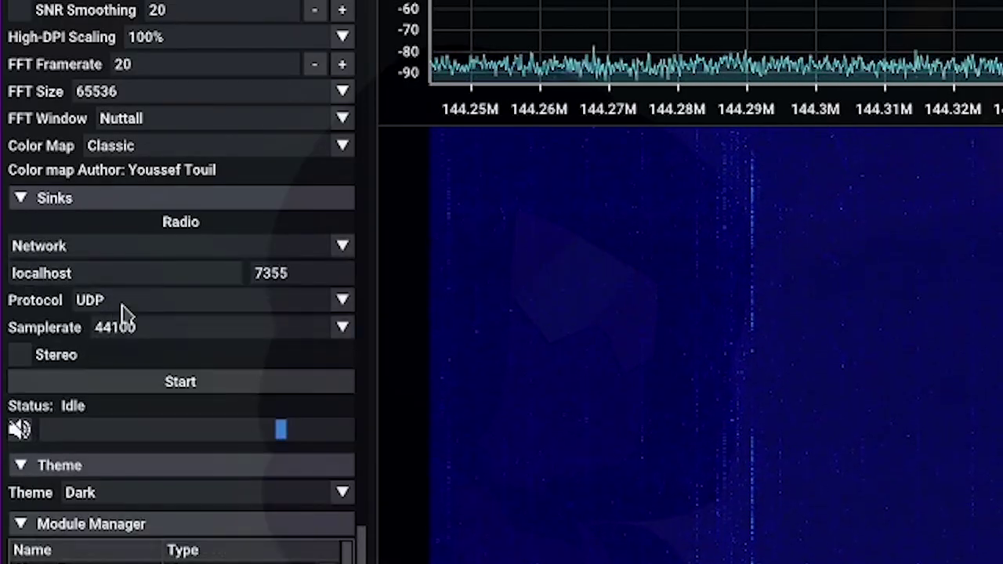
{"action": "left_click", "coordinate": [124, 305]}
{"action": "left_click", "coordinate": [124, 329]}
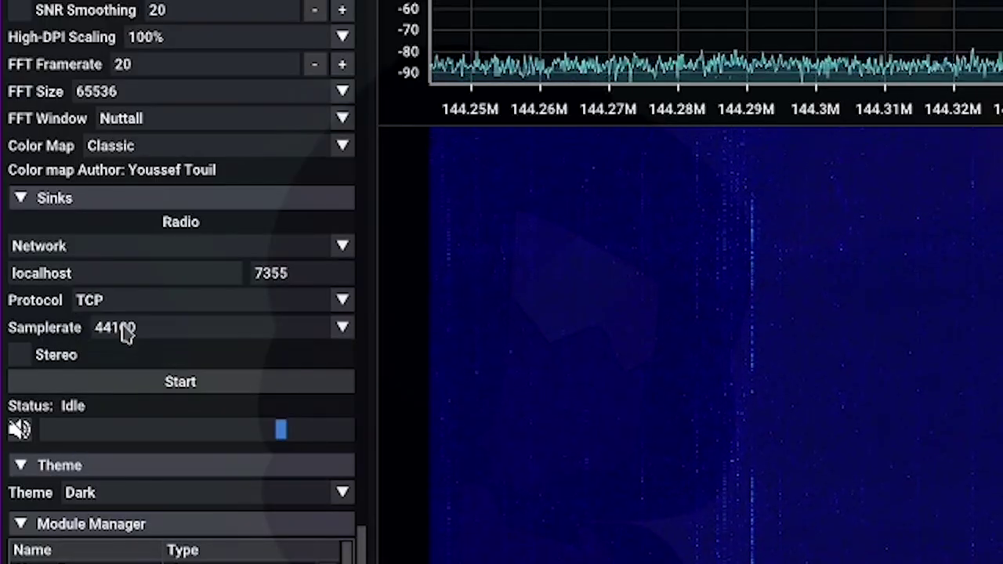
{"action": "left_click", "coordinate": [160, 336]}
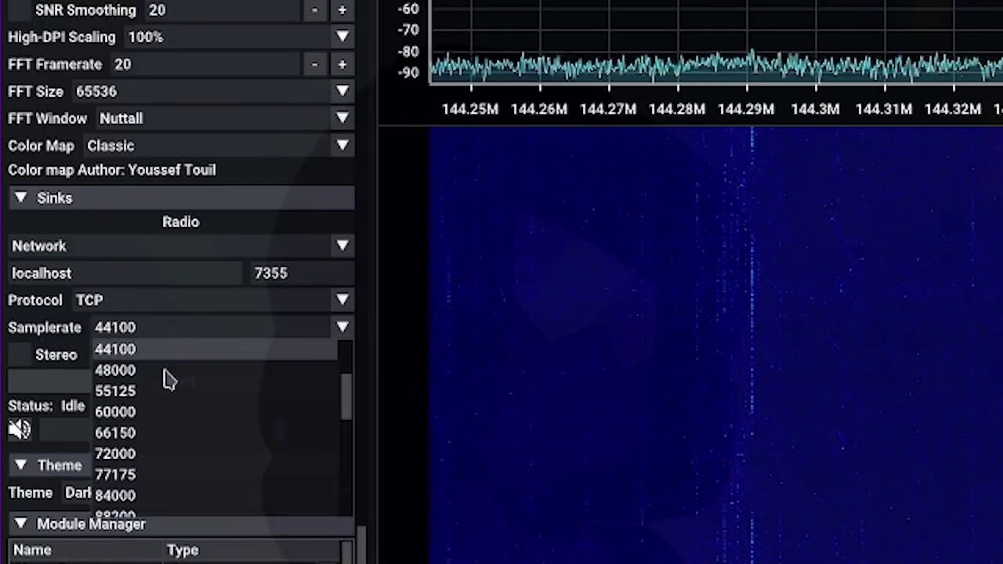
{"action": "scroll", "coordinate": [165, 400], "scroll_direction": "up", "scroll_amount": 2}
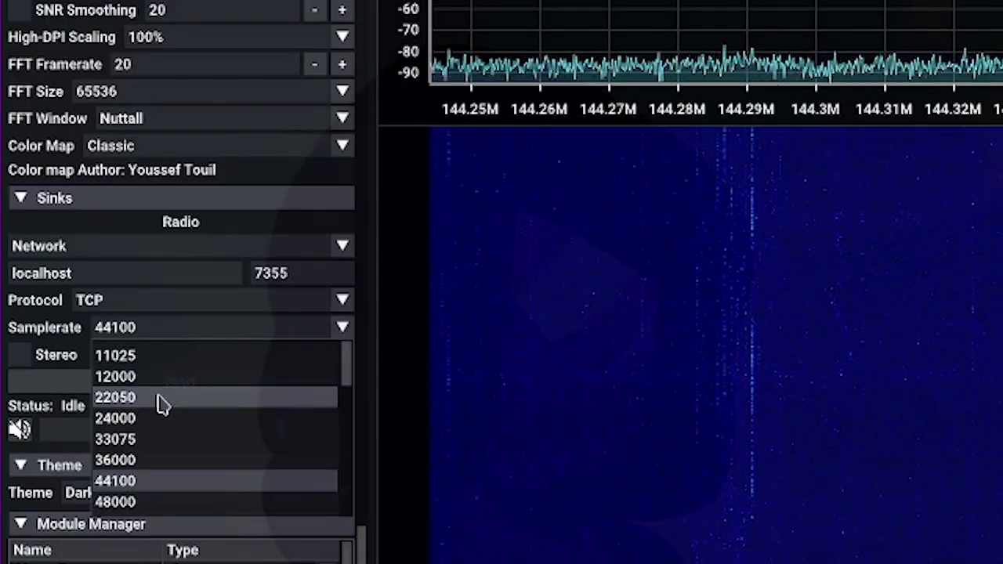
{"action": "left_click", "coordinate": [160, 400]}
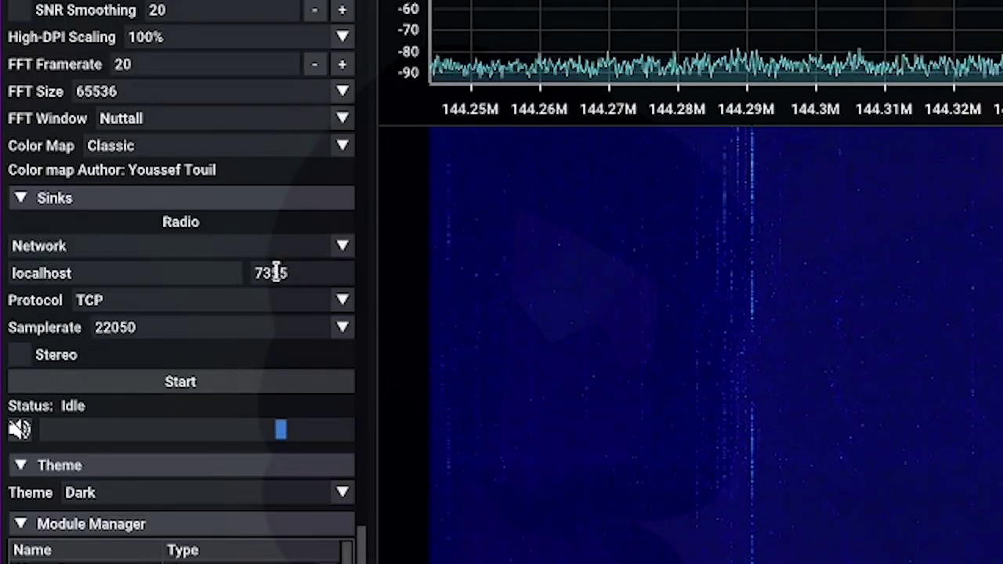
{"action": "left_click", "coordinate": [180, 384]}
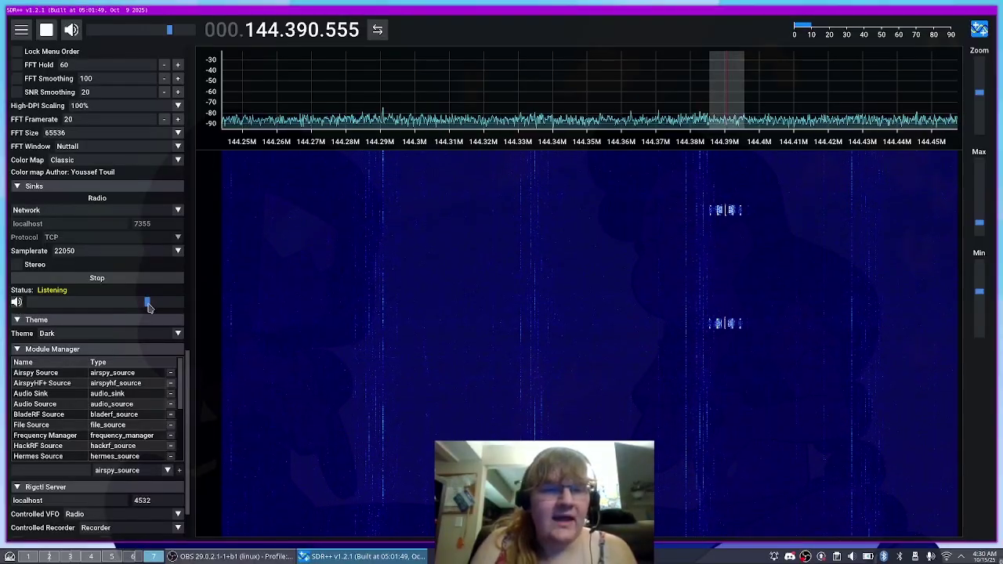
Step: Lower the network sink volume and open a Konsole terminal beside SDR++
{"action": "mouse_move", "coordinate": [147, 303]}
{"action": "left_mouse_down"}
{"action": "mouse_move", "coordinate": [81, 303]}
{"action": "mouse_move", "coordinate": [153, 302]}
{"action": "mouse_move", "coordinate": [135, 302]}
{"action": "mouse_move", "coordinate": [144, 304]}
{"action": "left_mouse_up"}
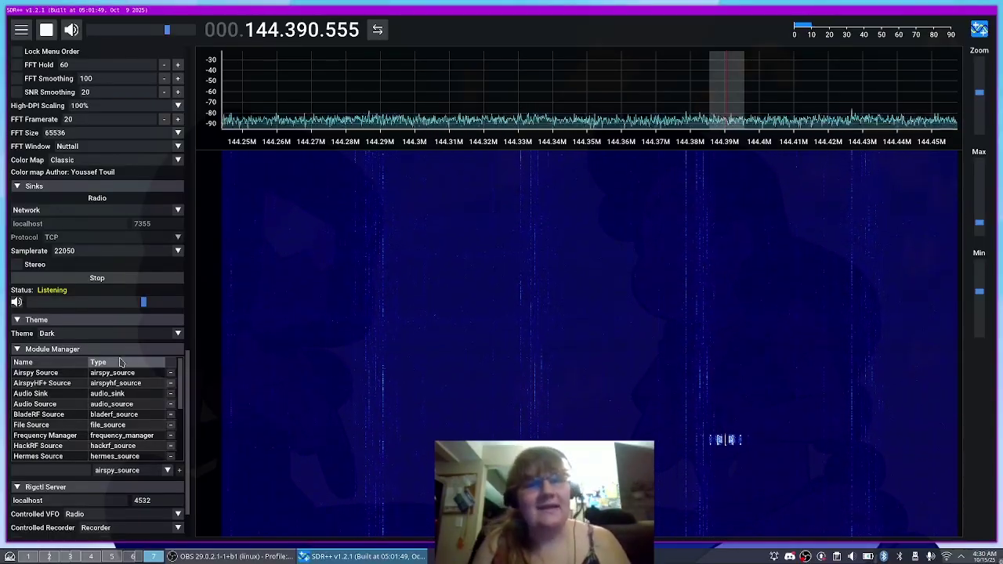
{"action": "key", "text": "ctrl+alt+t"}
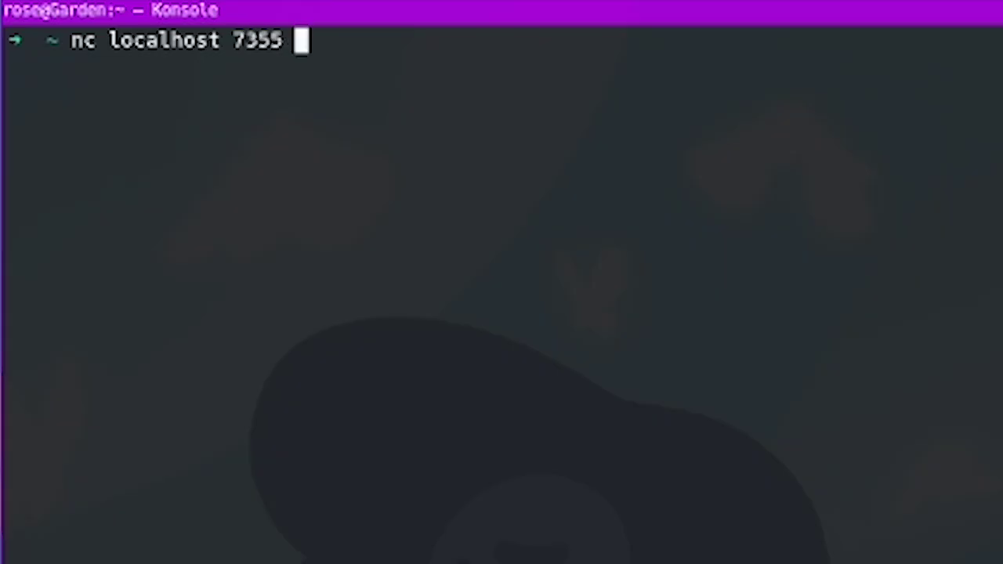
Step: Run 'nc localhost 7355 | multimon-ng -t raw -a AFSK1200 -' in Konsole
{"action": "type", "text": "| multi"}
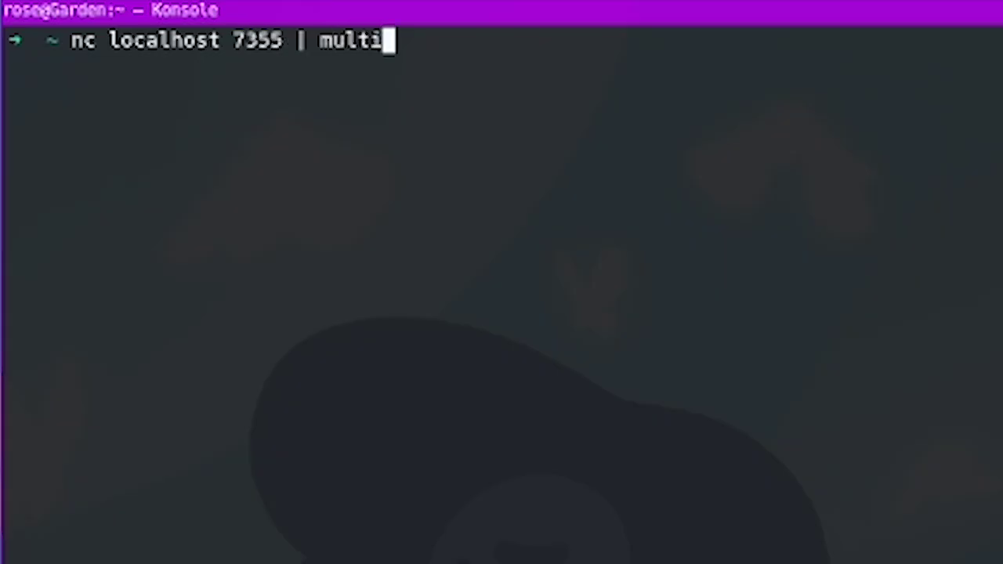
{"action": "type", "text": "mon-ng"}
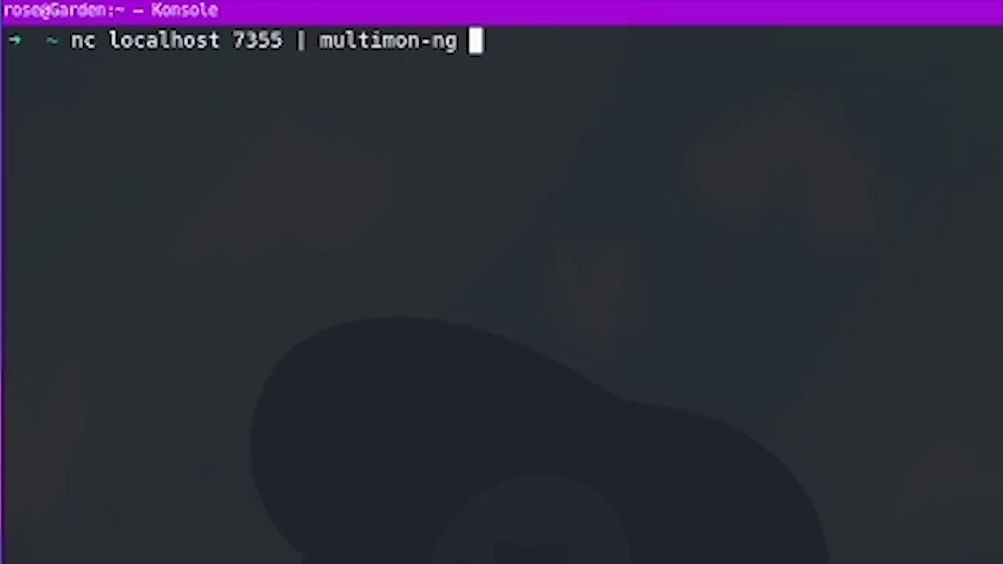
{"action": "type", "text": "-t raw -a AFSK1200 -"}
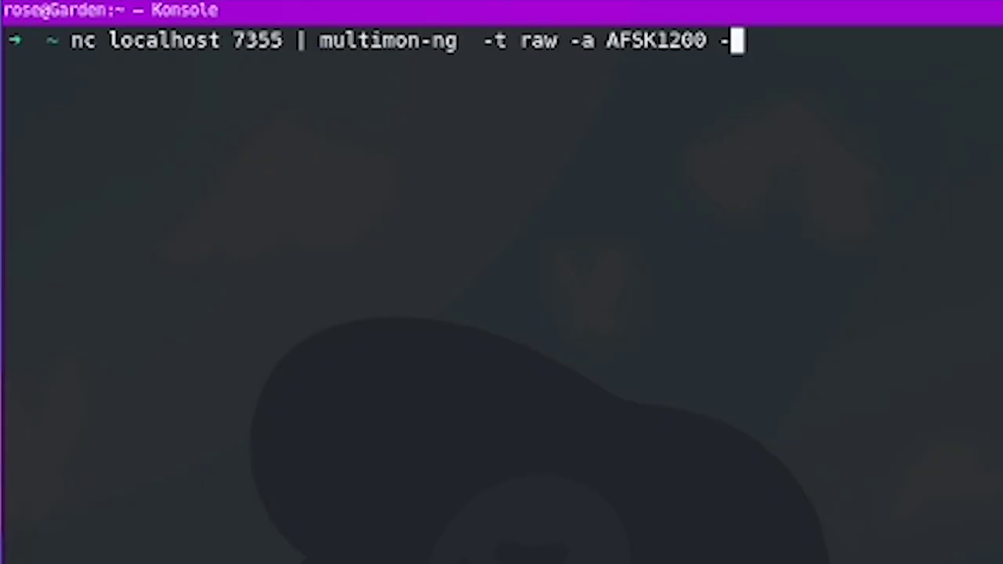
{"action": "key", "text": "Return"}
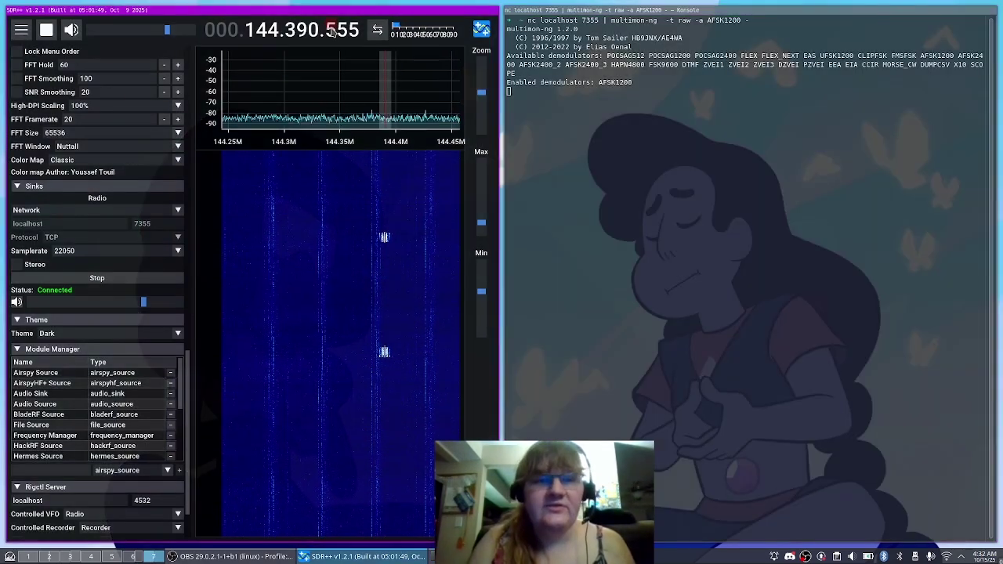
Step: Round the frequency to 144.390.000 MHz, zoom the spectrum in, and slightly lower the sink volume
{"action": "right_click", "coordinate": [332, 30]}
{"action": "left_click_drag", "start_coordinate": [483, 97], "coordinate": [483, 72]}
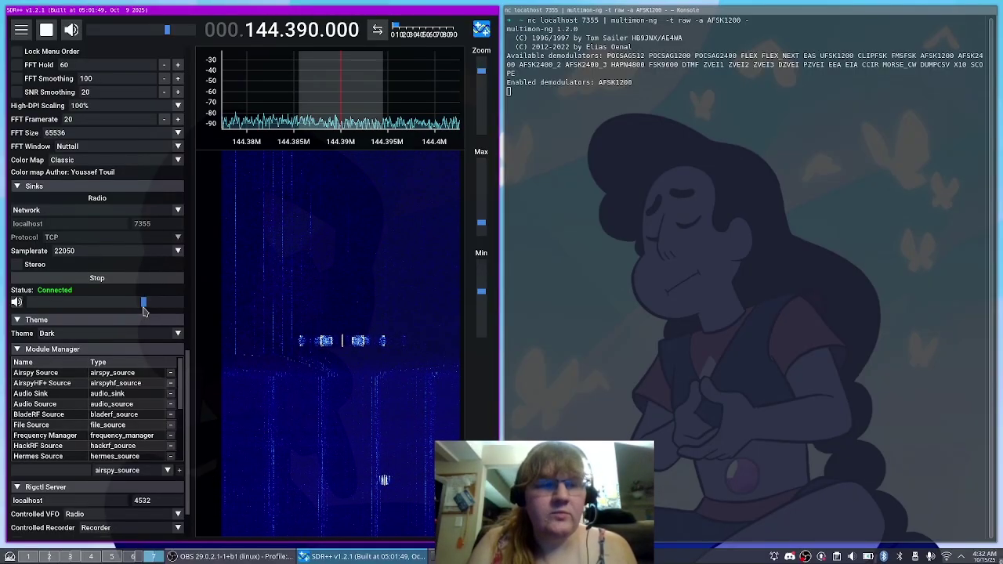
{"action": "left_click_drag", "start_coordinate": [144, 304], "coordinate": [136, 308]}
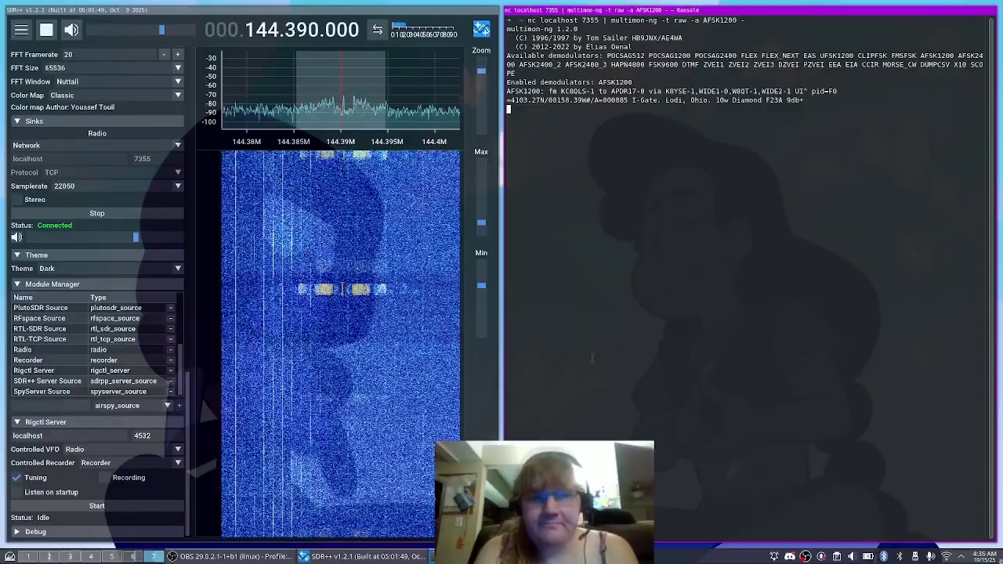
Step: Restart the multimon-ng pipeline with the DTMF decoder instead of AFSK1200
{"action": "key", "text": "ctrl+c"}
{"action": "key", "text": "Up"}
{"action": "key", "text": "BackSpace"}
{"action": "key", "text": "BackSpace"}
{"action": "key", "text": "BackSpace"}
{"action": "key", "text": "BackSpace"}
{"action": "key", "text": "BackSpace"}
{"action": "key", "text": "BackSpace"}
{"action": "key", "text": "BackSpace"}
{"action": "key", "text": "BackSpace"}
{"action": "key", "text": "BackSpace"}
{"action": "key", "text": "BackSpace"}
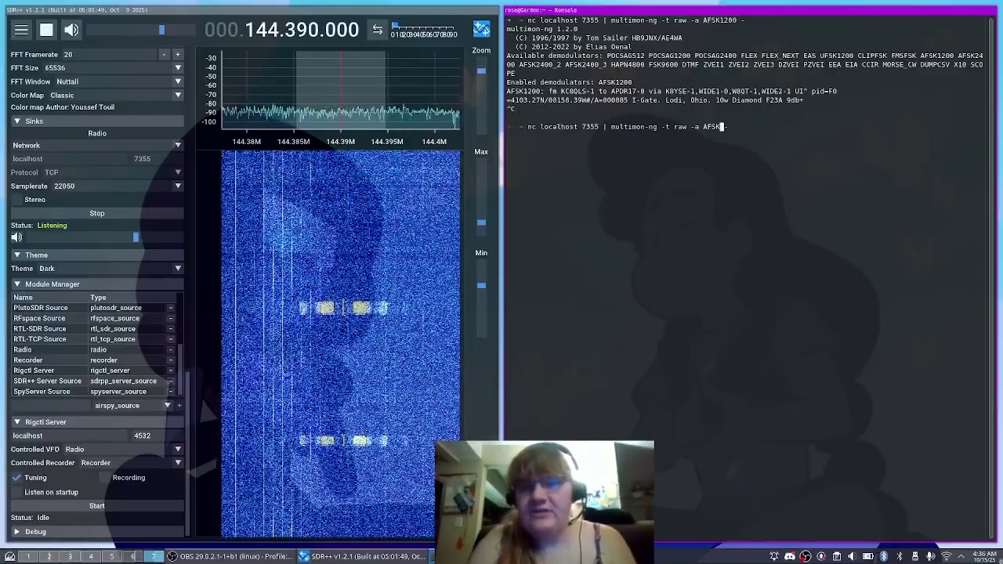
{"action": "type", "text": "DTMF -"}
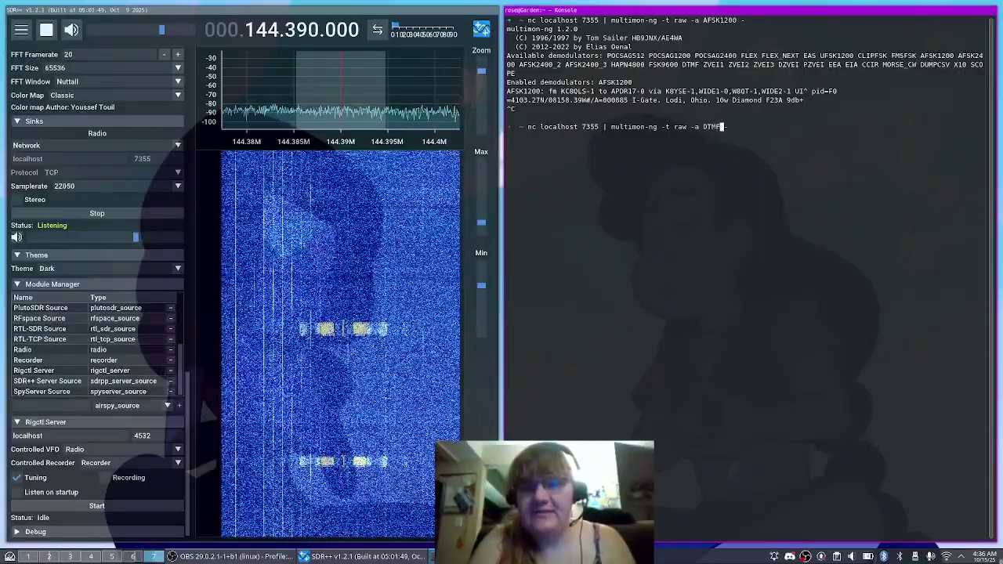
{"action": "key", "text": "Return"}
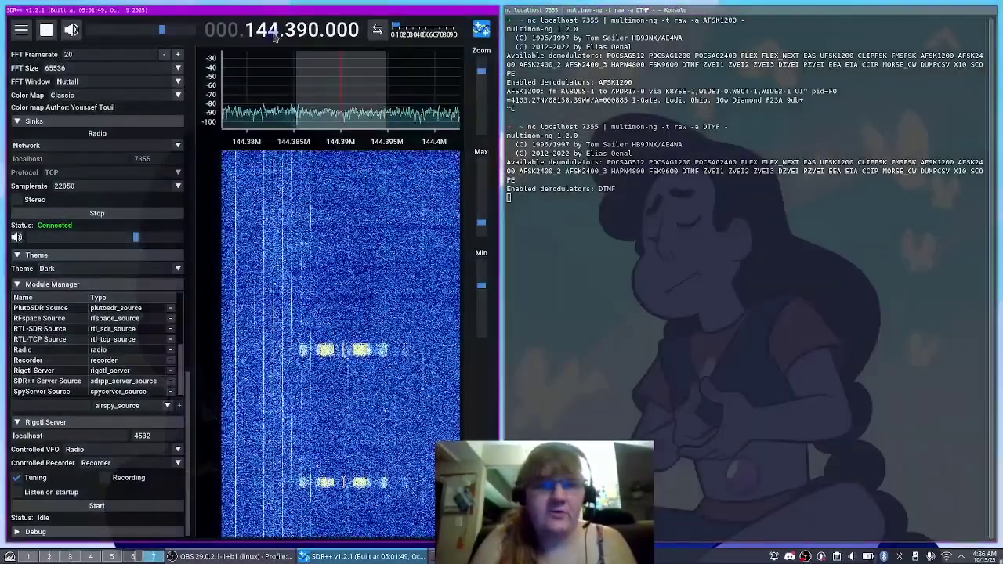
Step: Retune SDR++ to 145.100.000 MHz by scrolling on the frequency digits
{"action": "scroll", "coordinate": [289, 33], "scroll_direction": "up", "scroll_amount": 1}
{"action": "scroll", "coordinate": [291, 36], "scroll_direction": "down", "scroll_amount": 3}
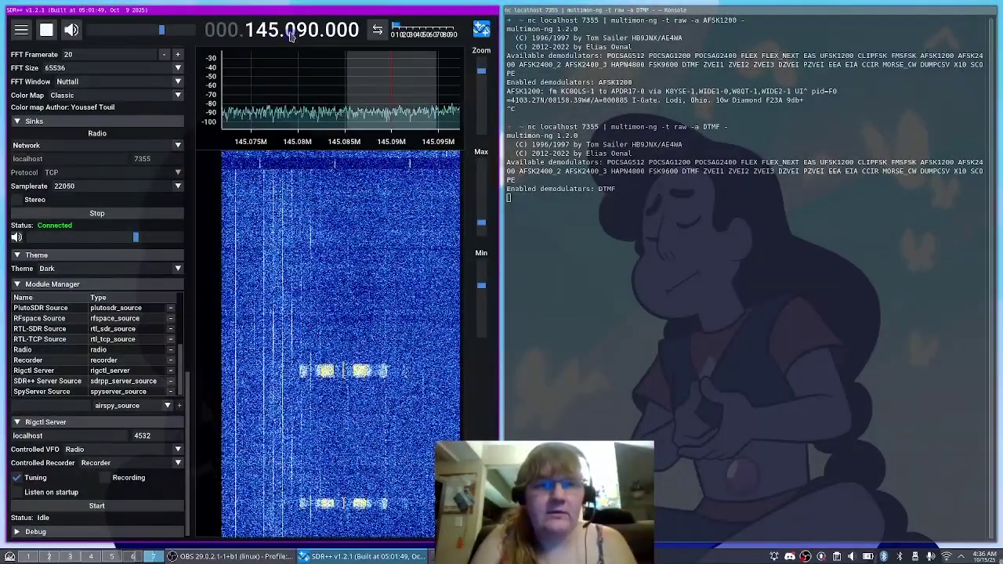
{"action": "scroll", "coordinate": [292, 36], "scroll_direction": "up", "scroll_amount": 2}
{"action": "scroll", "coordinate": [296, 37], "scroll_direction": "down", "scroll_amount": 1}
{"action": "scroll", "coordinate": [297, 37], "scroll_direction": "down", "scroll_amount": 9}
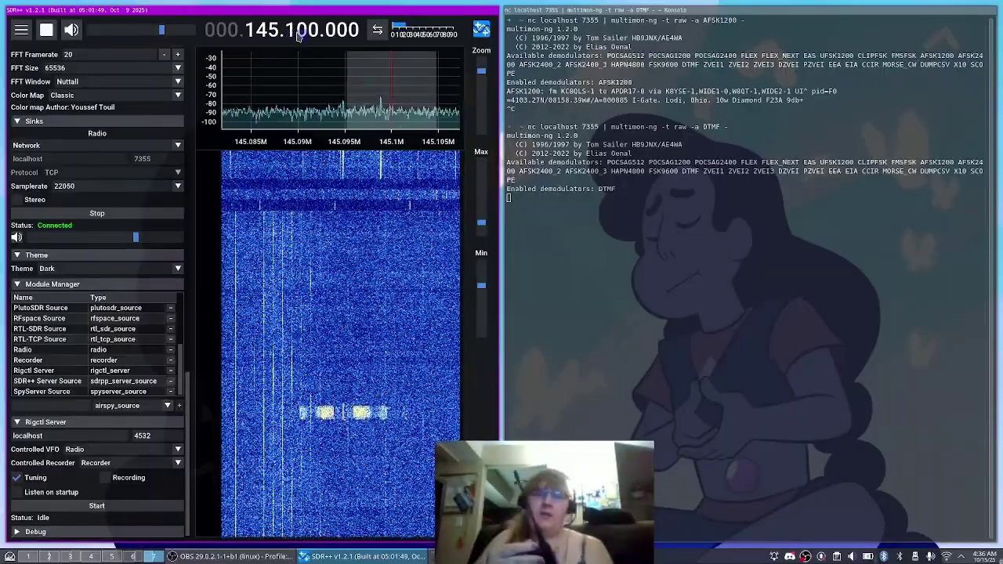
{"action": "scroll", "coordinate": [154, 169], "scroll_direction": "up", "scroll_amount": 15}
{"action": "scroll", "coordinate": [154, 169], "scroll_direction": "up", "scroll_amount": 5}
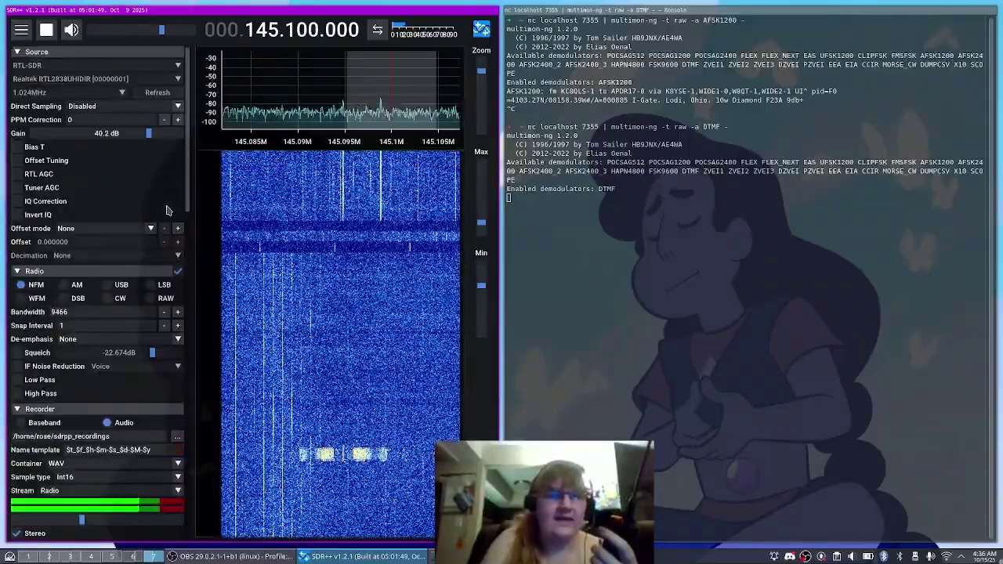
Step: Lower the tuner gain with the Gain slider
{"action": "left_click_drag", "start_coordinate": [150, 135], "coordinate": [80, 135]}
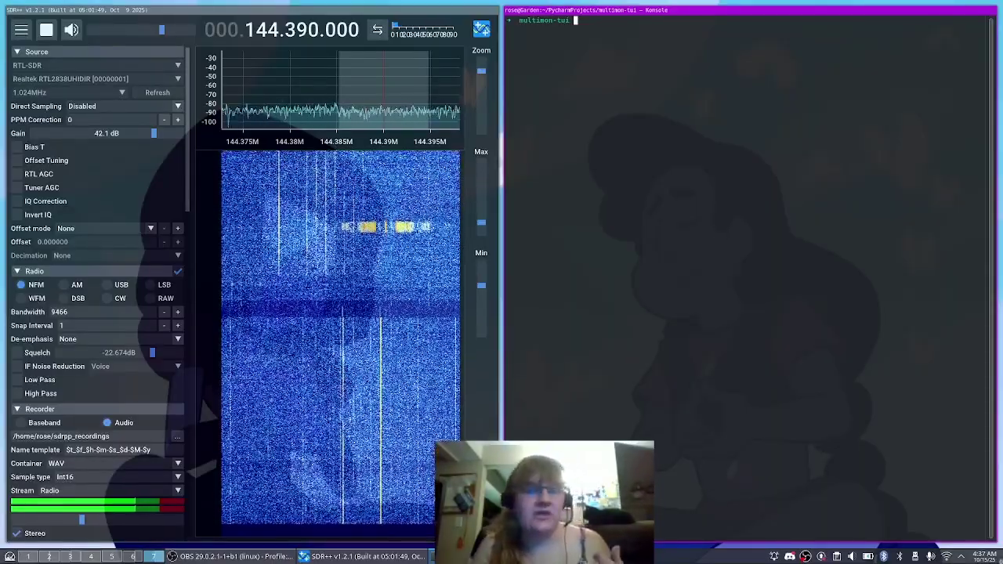
Step: Launch ./multimon-tui and step through its Decoders list with the arrow keys
{"action": "type", "text": "./mul"}
{"action": "key", "text": "Tab"}
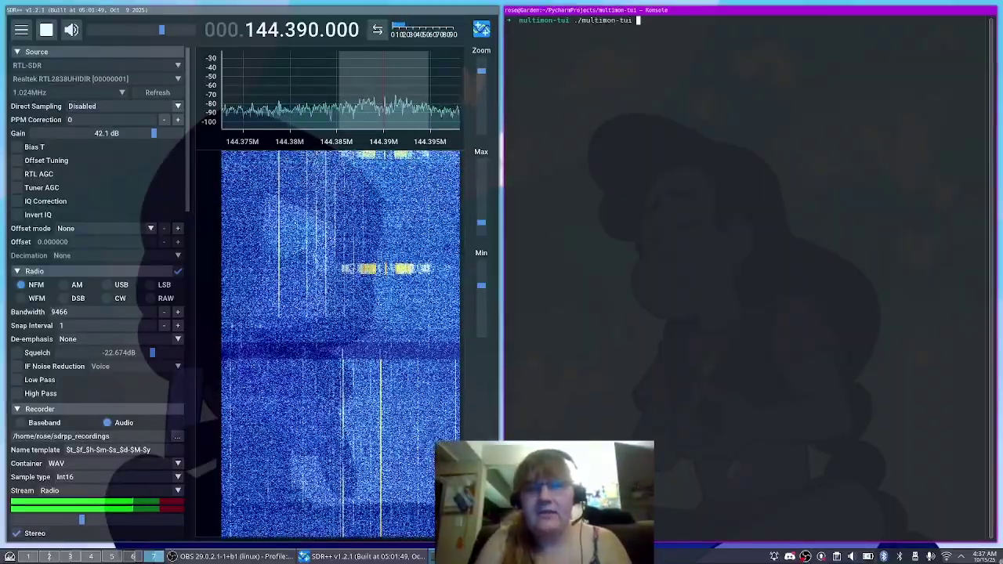
{"action": "key", "text": "Return"}
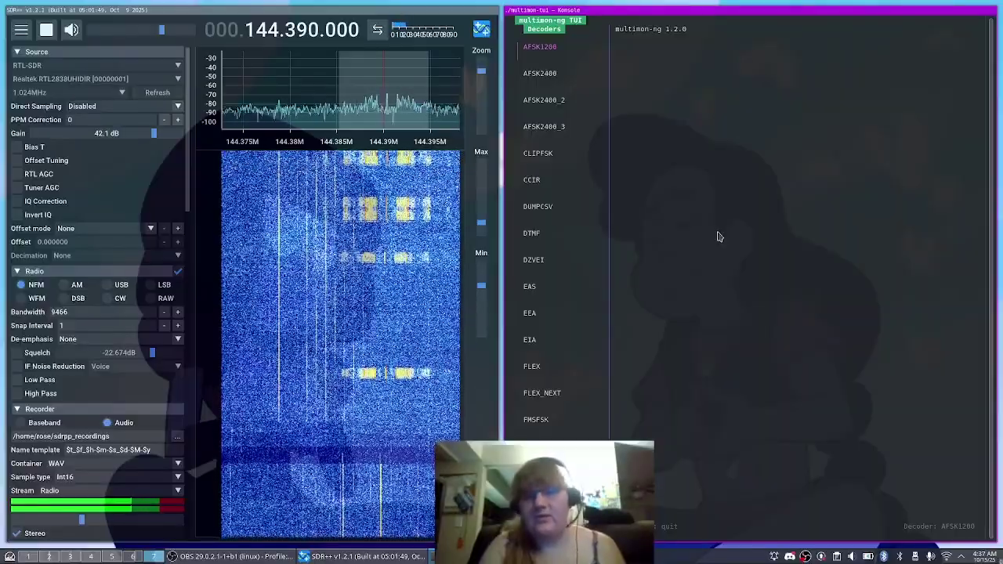
{"action": "key", "text": "Down"}
{"action": "key", "text": "Down"}
{"action": "key", "text": "Down"}
{"action": "key", "text": "Down"}
{"action": "key", "text": "Down"}
{"action": "key", "text": "Down"}
{"action": "key", "text": "Down"}
{"action": "key", "text": "Up"}
{"action": "key", "text": "Up"}
{"action": "key", "text": "Up"}
{"action": "key", "text": "Up"}
{"action": "key", "text": "Up"}
{"action": "key", "text": "Up"}
{"action": "key", "text": "Up"}
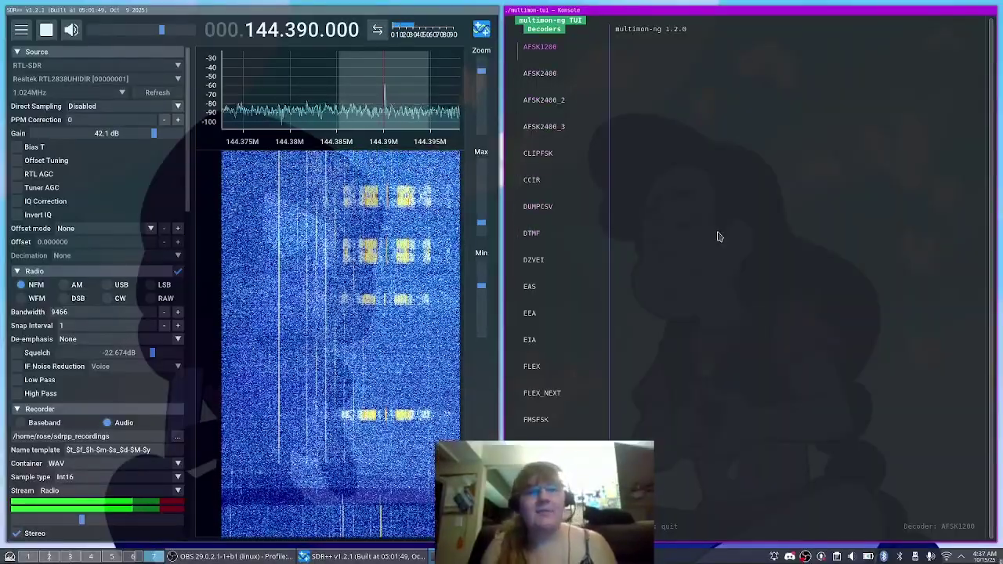